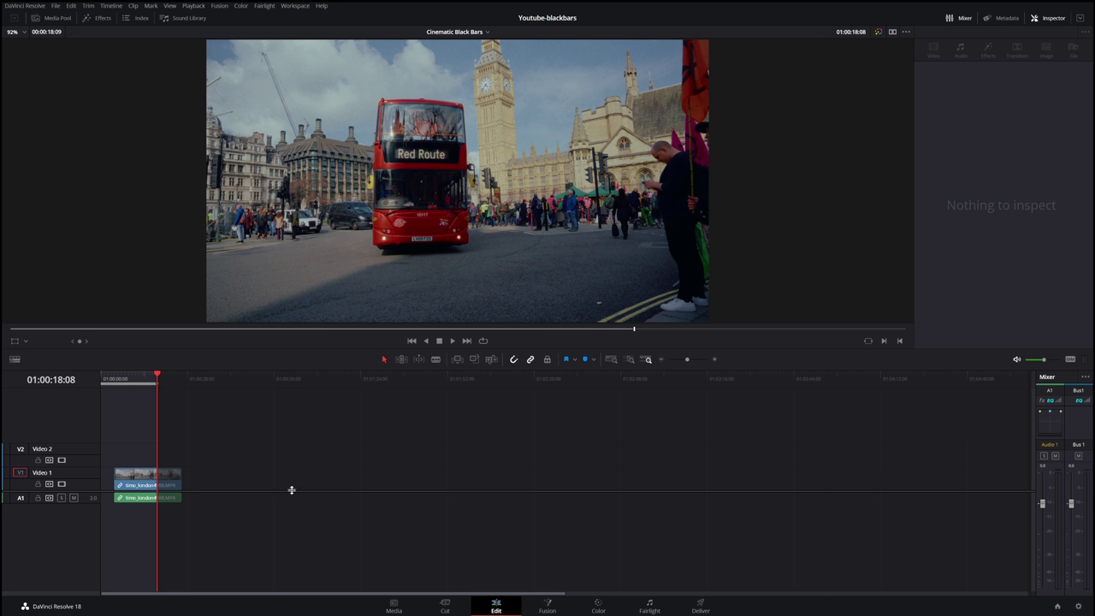
Step: Select the timo_london clip on V1 to show its default transform and cropping settings
left_click(157, 378)
Step: Drag the Text title from the Effects Toolbox onto Video 2 above the London clip
left_click(155, 486)
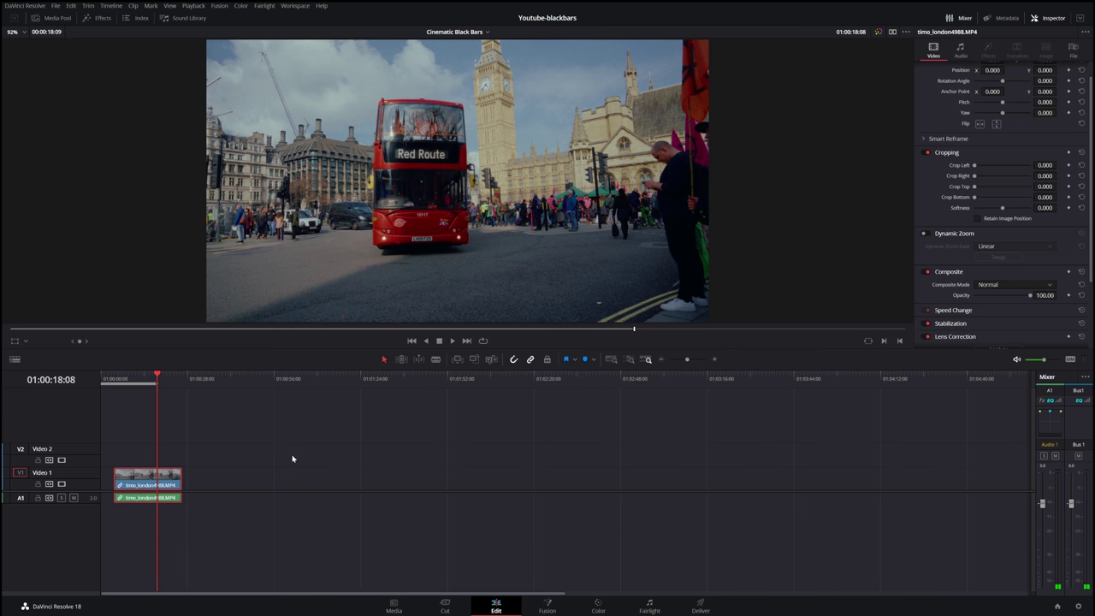
left_click(99, 18)
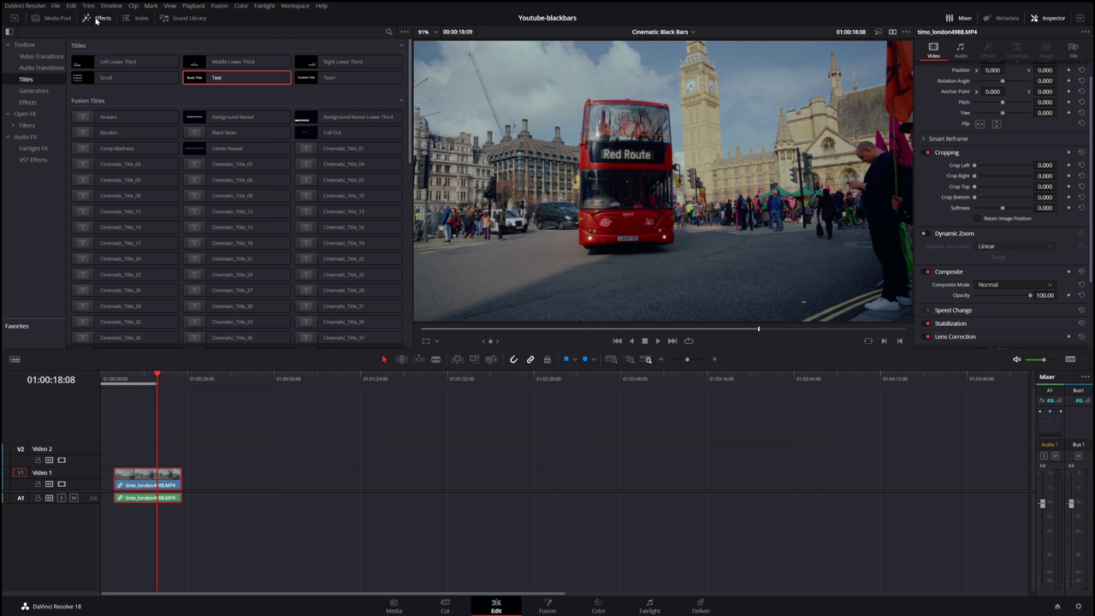
left_click(15, 46)
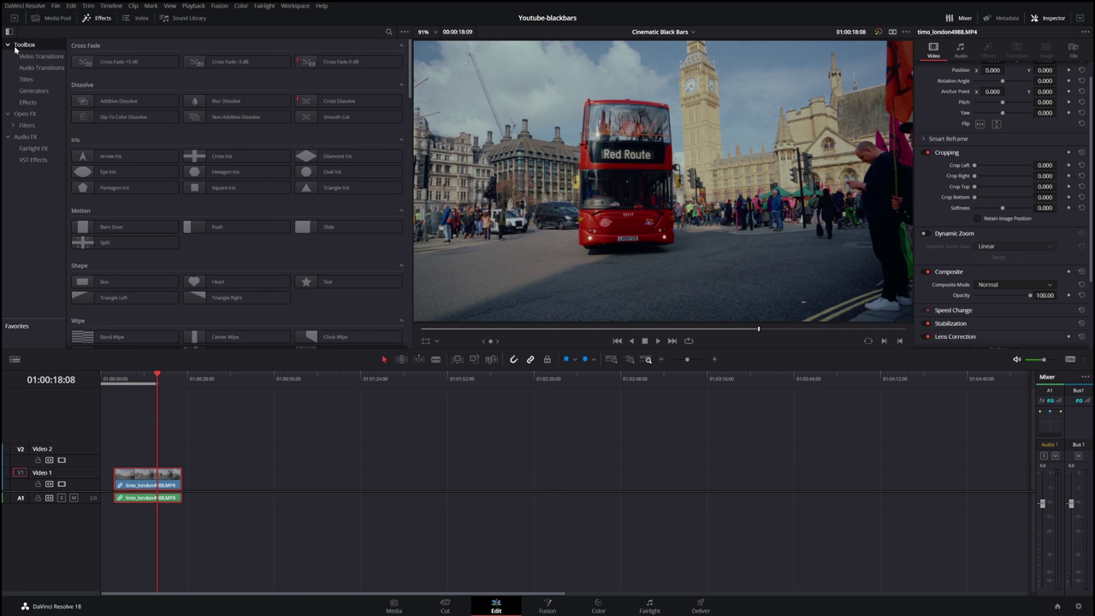
left_click(26, 79)
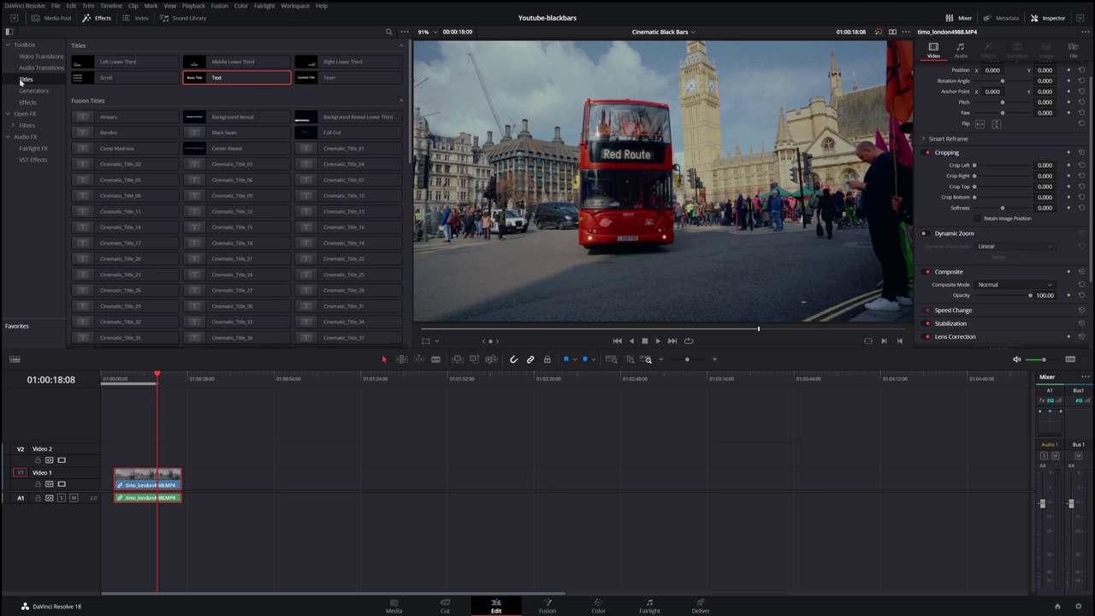
mouse_move(237, 78)
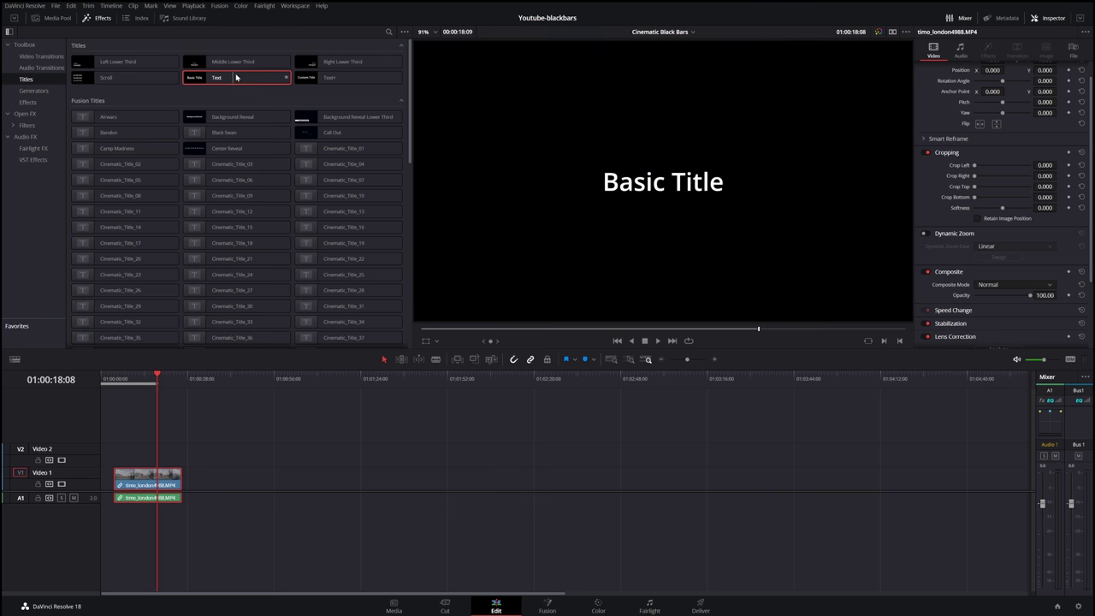
left_click_drag(233, 79, 164, 457)
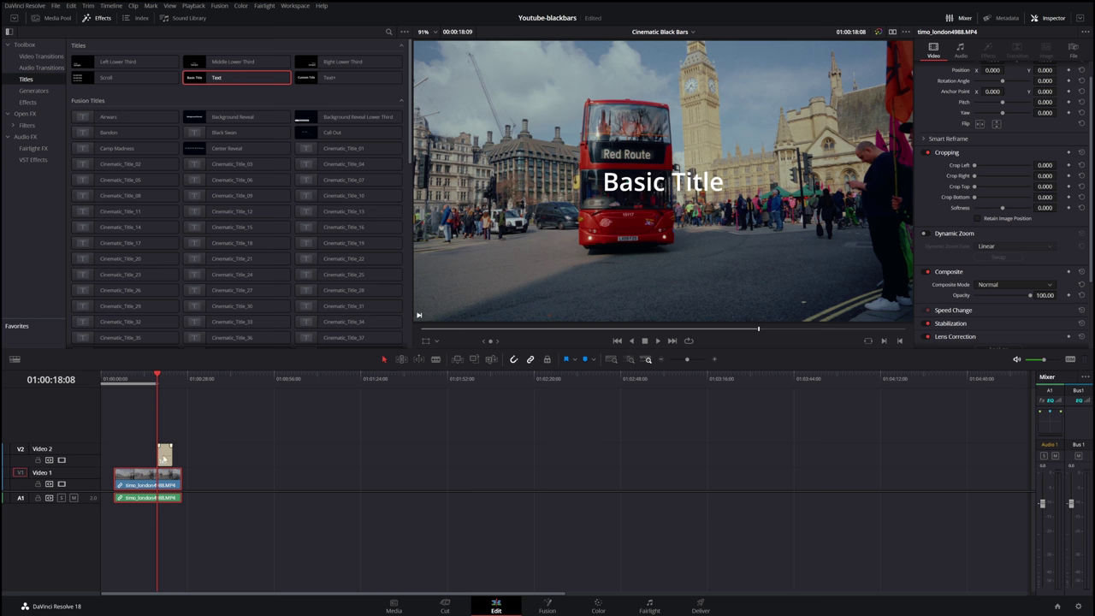
left_click(165, 457)
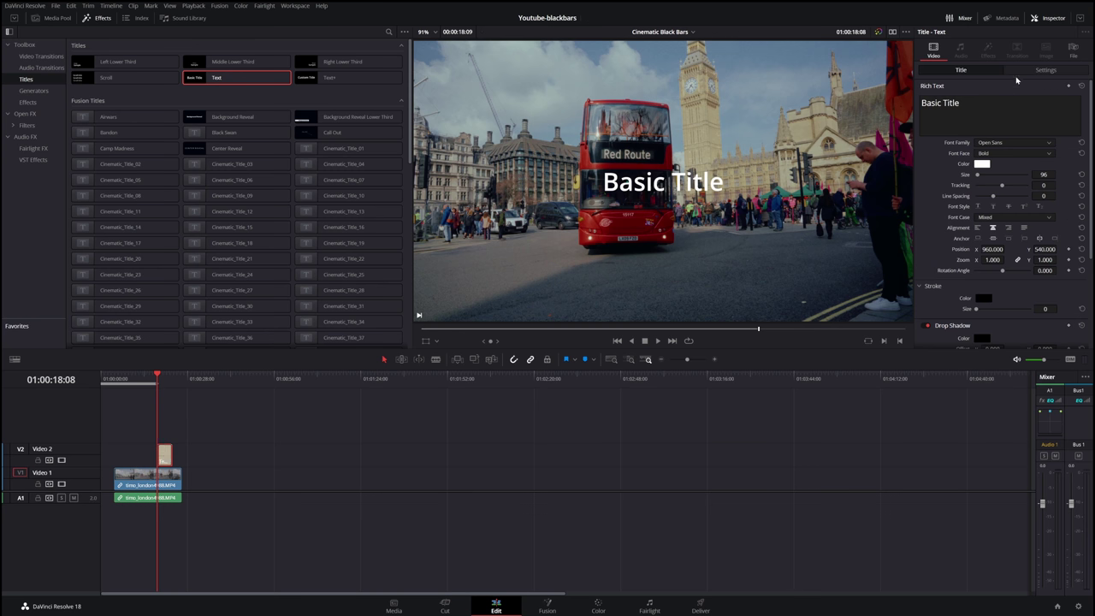
Step: Replace the title's 'Basic Title' placeholder text with LONDON in capitals
left_click(1049, 19)
triple_click(941, 103)
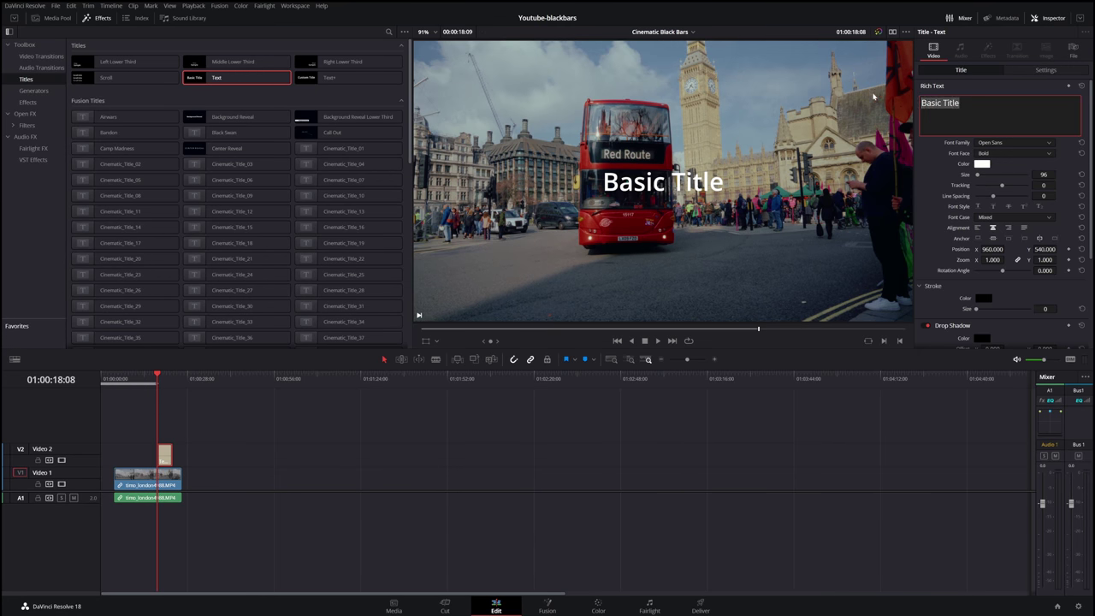
key("Caps_Lock")
key("BackSpace")
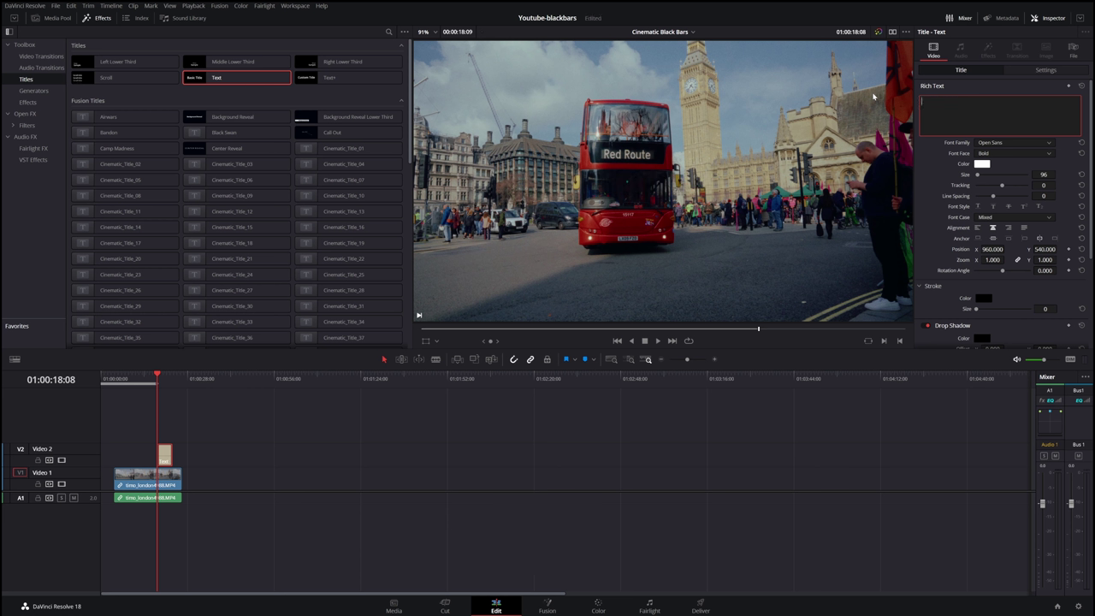
type("L")
type("ONDO")
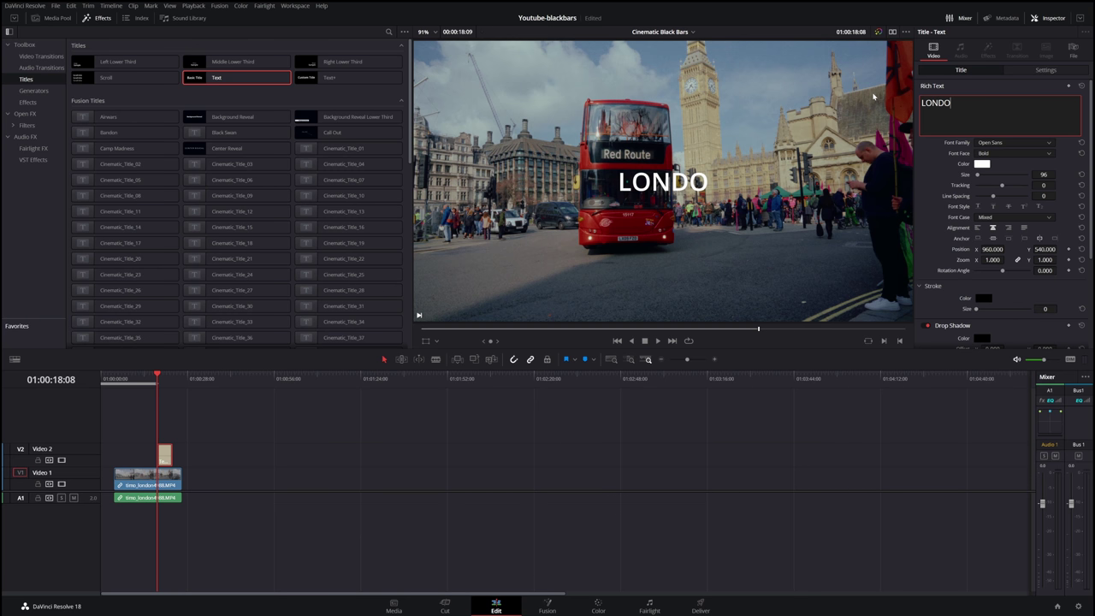
type("N")
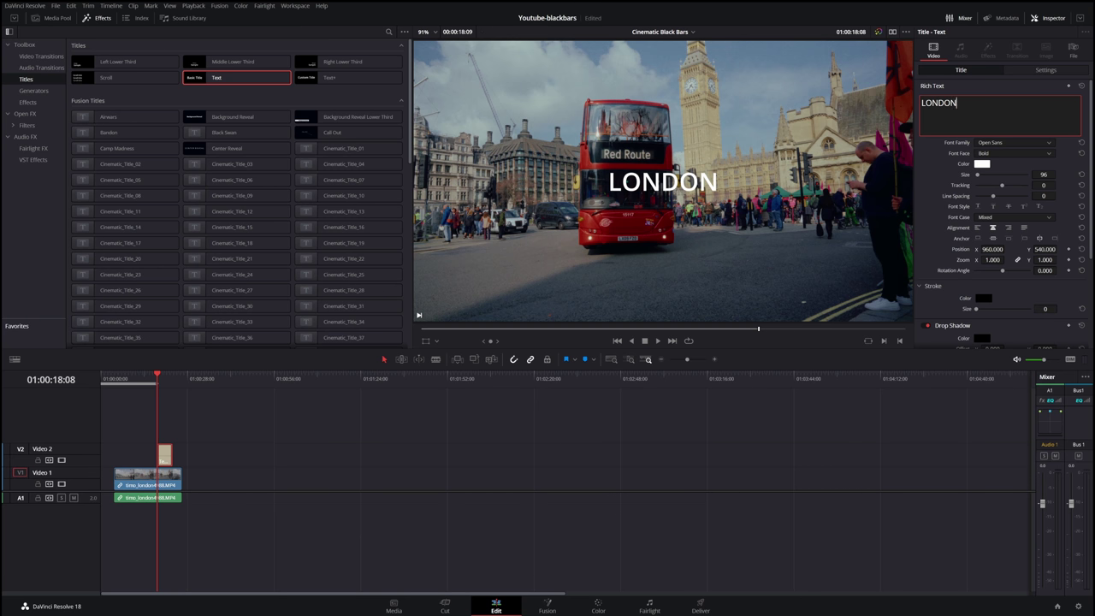
key("ctrl+a")
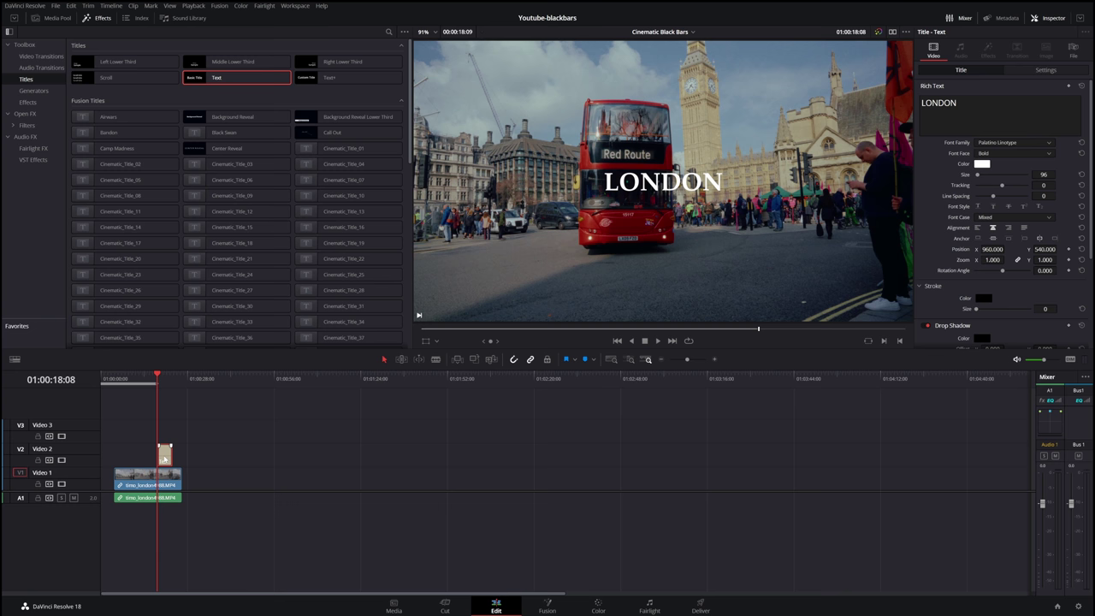
Step: Copy the LONDON title onto Video 3 and retype the Video 2 copy as 'The City That Never Sleeps'
left_click_drag(164, 457, 165, 434)
key("ctrl+s")
left_click(166, 459)
double_click(939, 102)
key("BackSpace")
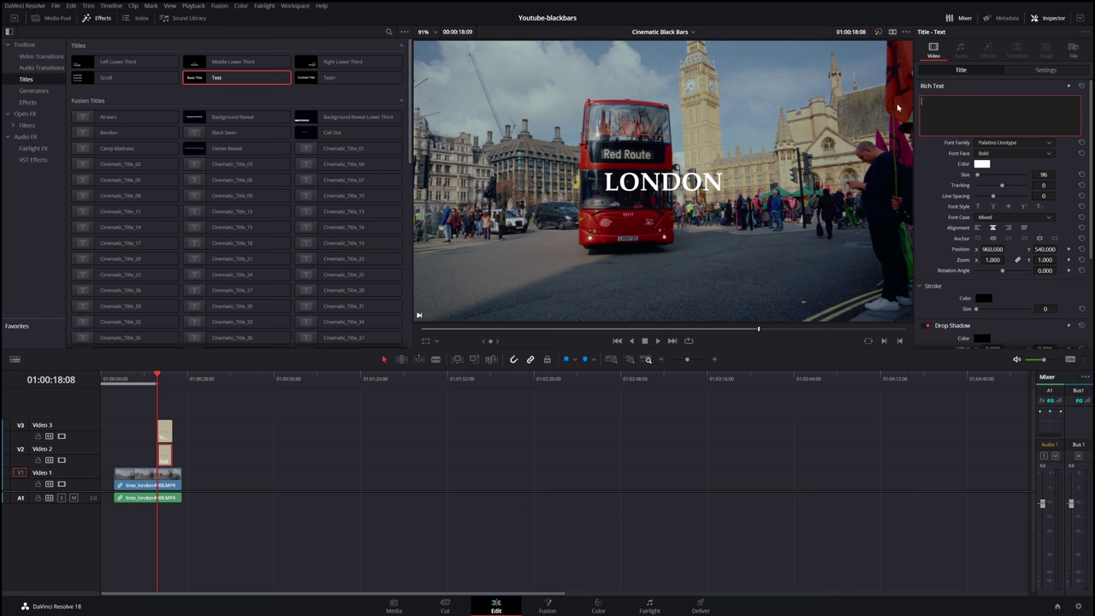
type("The City That Never Sleeps")
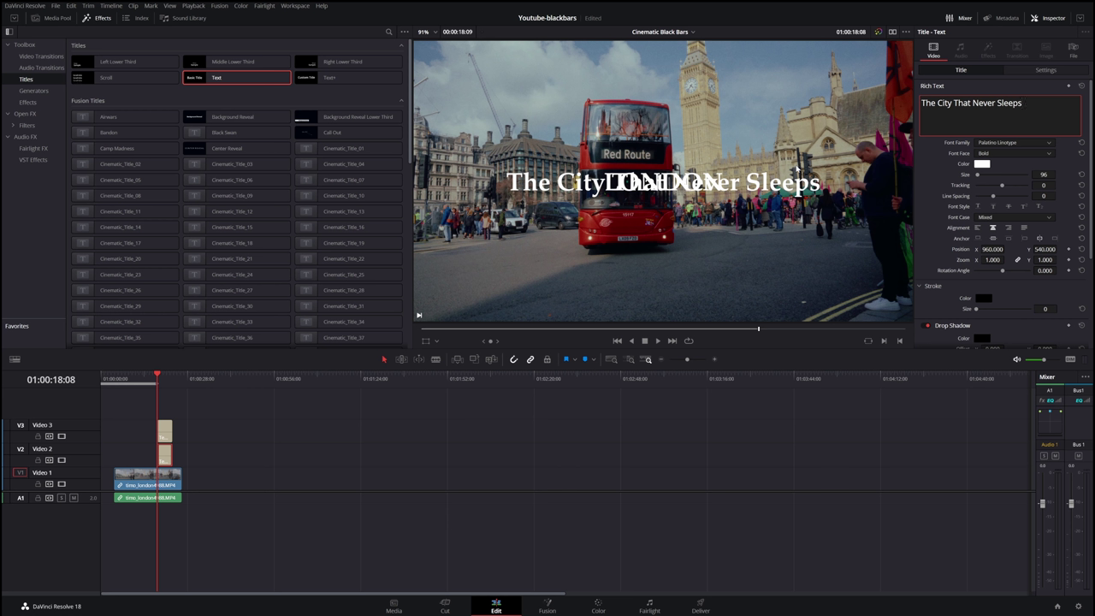
key("ctrl+shift+Left")
key("ctrl+shift+Left")
key("ctrl+shift+Left")
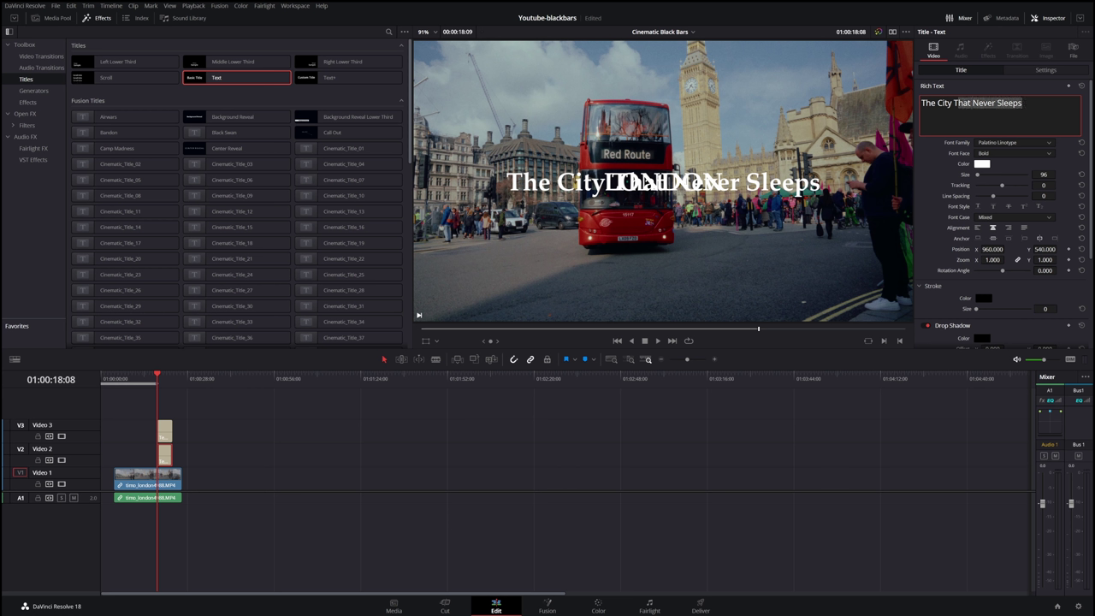
key("ctrl+shift+Left")
key("ctrl+shift+Left")
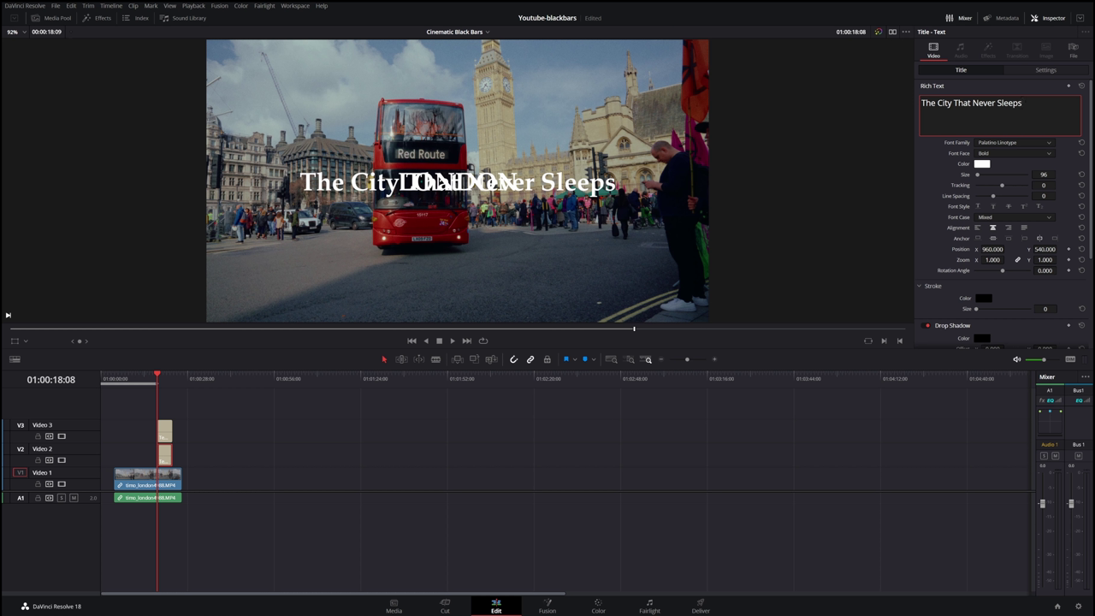
Step: Switch on View > Safe Area guides over the viewer
left_click(168, 6)
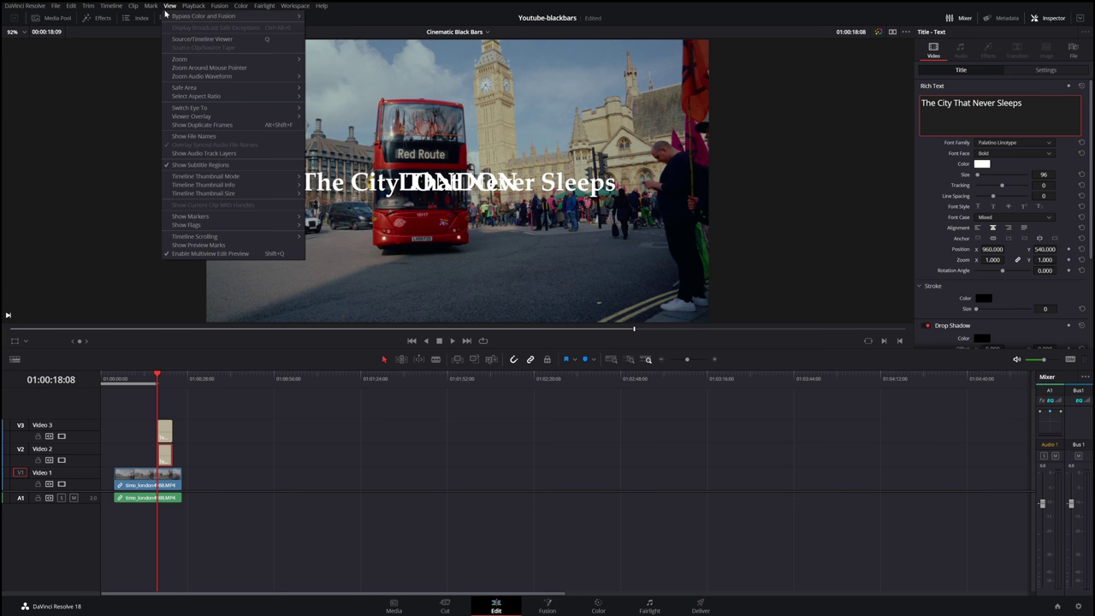
mouse_move(184, 88)
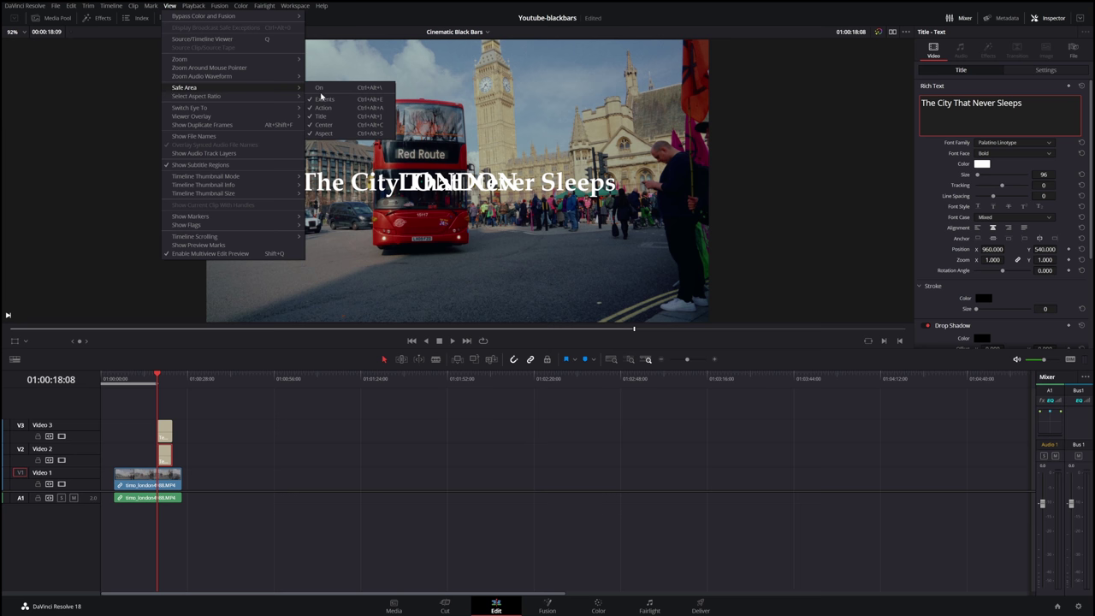
left_click(319, 89)
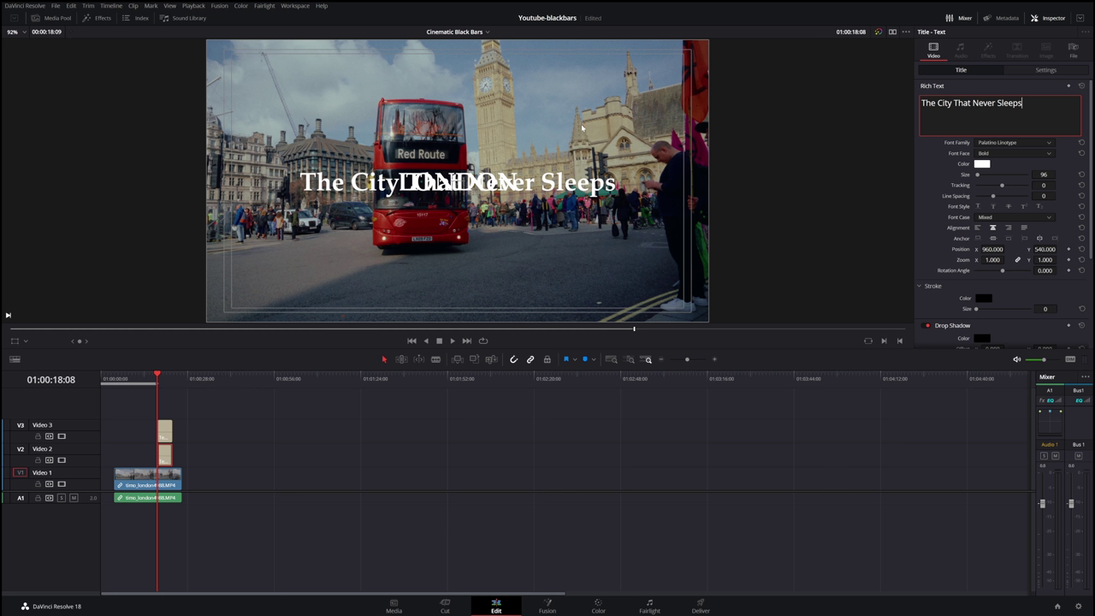
Step: Hide the footage track and adjust Position Y to place LONDON above the subtitle
left_click(62, 485)
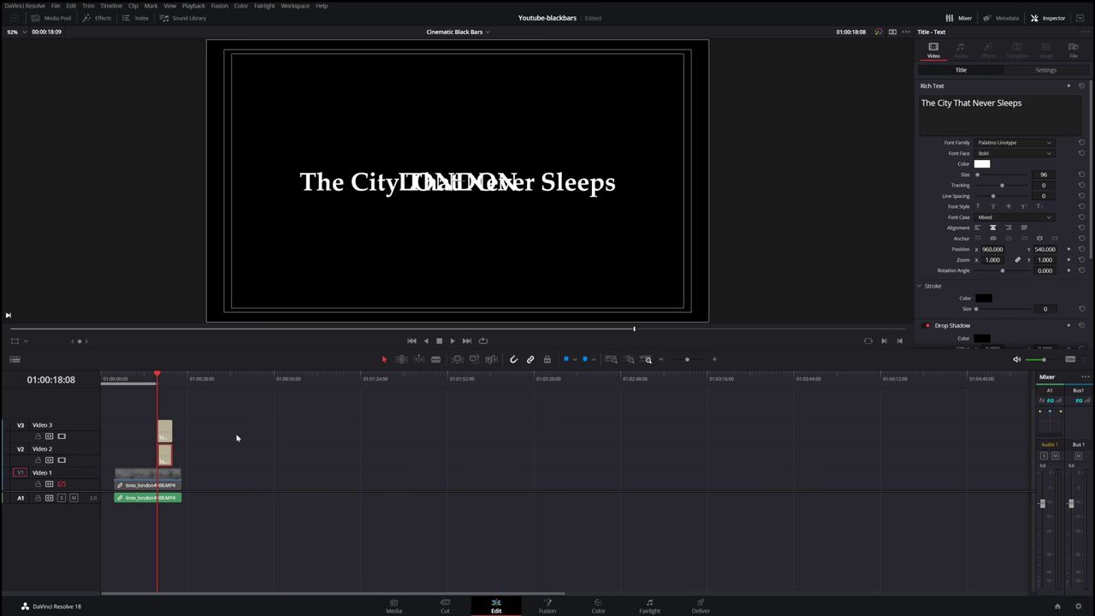
key("ctrl+s")
left_click_drag(1045, 249, 460, 182)
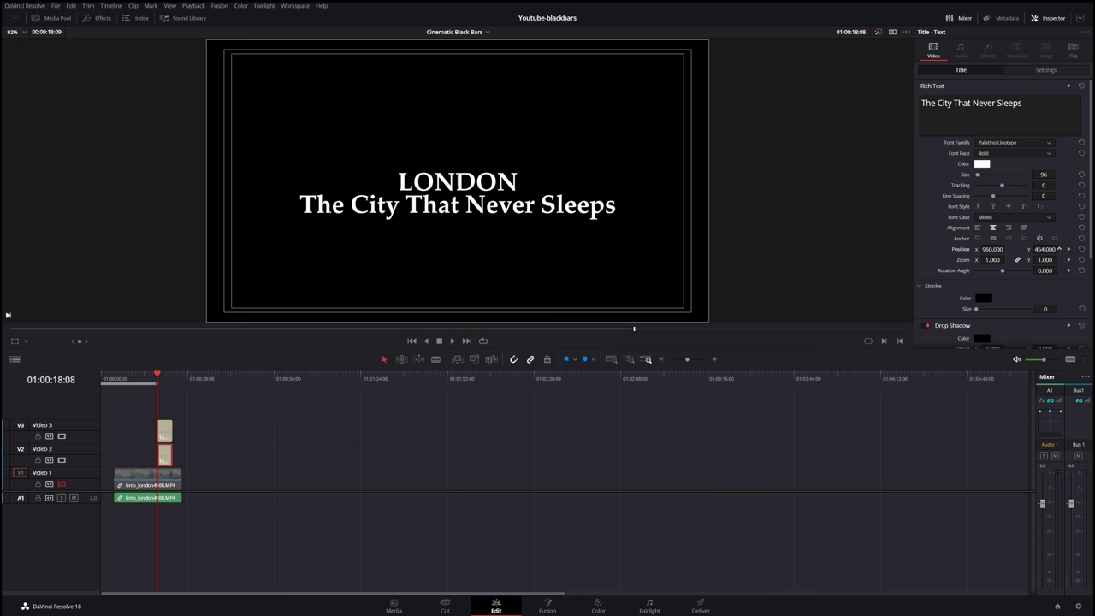
left_click(163, 432)
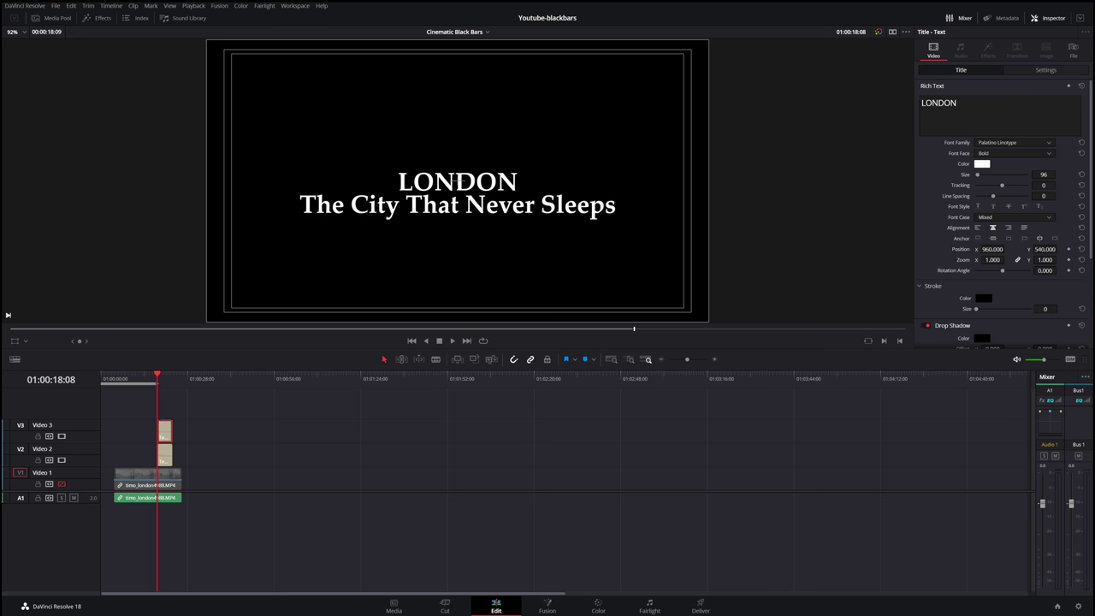
left_click_drag(460, 182, 457, 177)
left_click(166, 455)
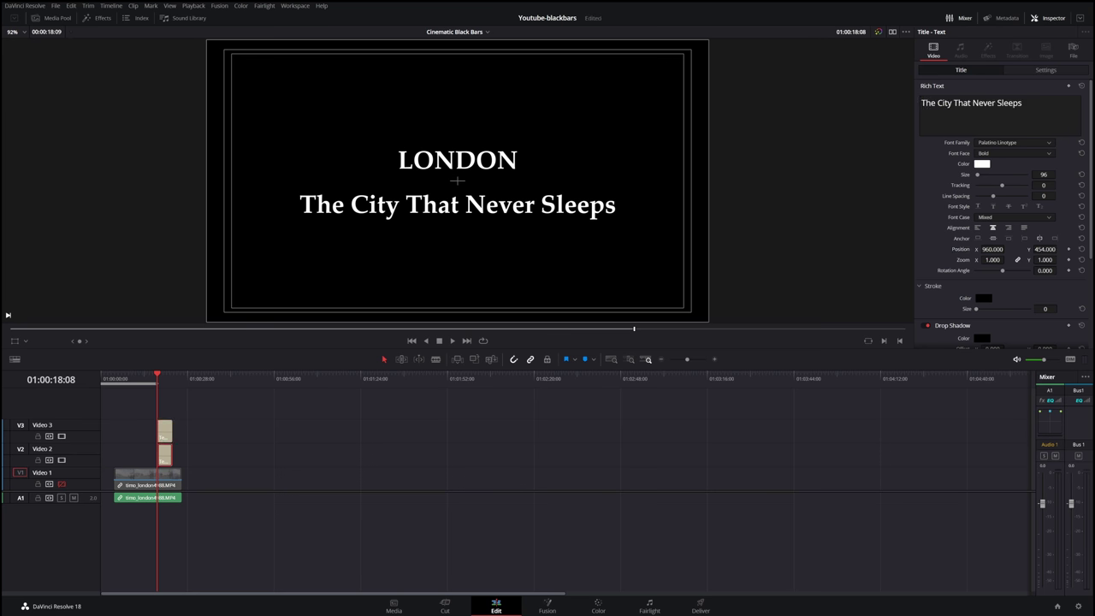
left_click_drag(458, 181, 458, 181)
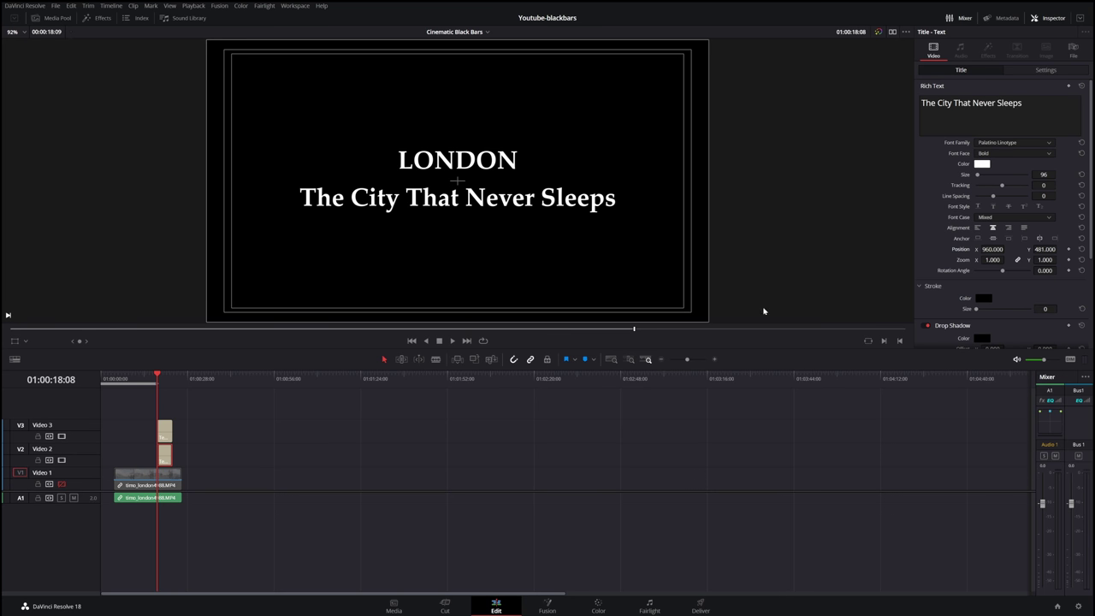
Step: Give the subtitle Regular weight, size 36 and wide tracking of about 86
left_click(992, 154)
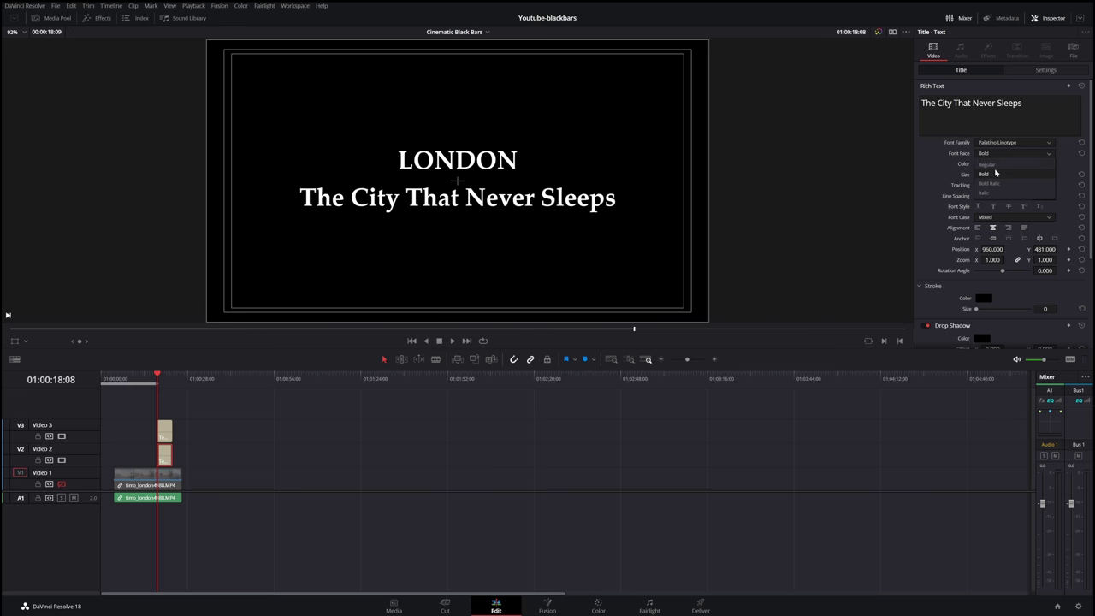
left_click(993, 166)
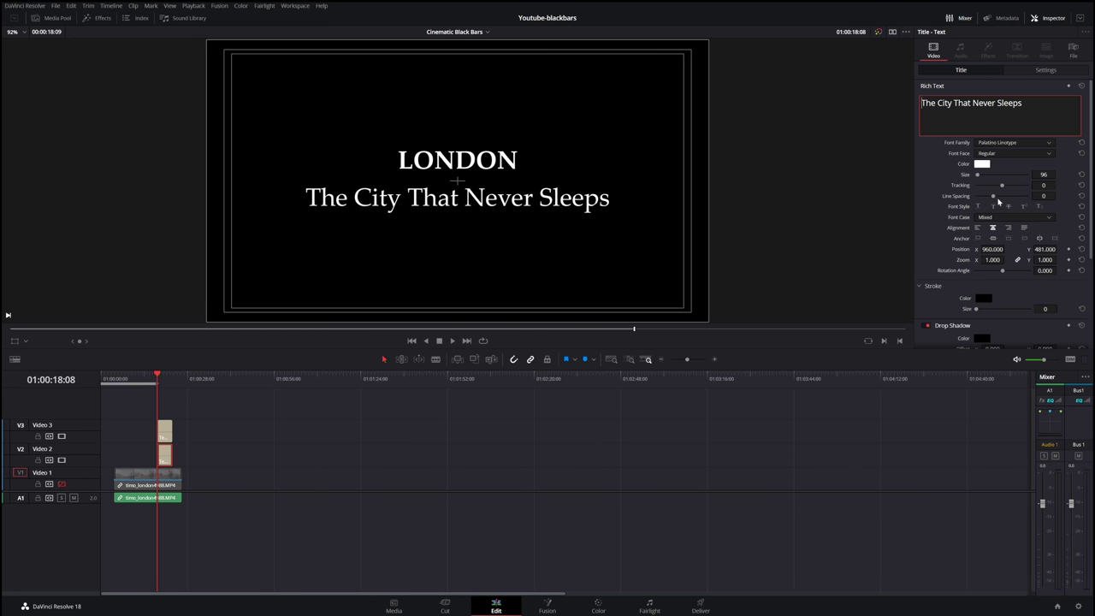
double_click(1044, 175)
type("36")
key("Return")
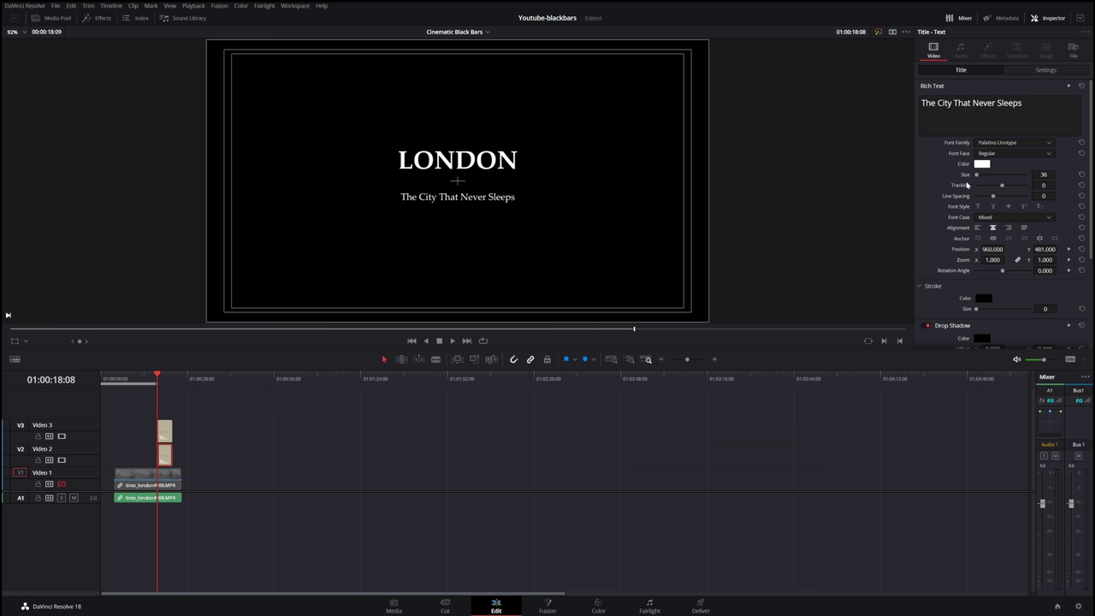
mouse_move(1043, 185)
left_mouse_down()
mouse_move(1071, 185)
mouse_move(1057, 185)
left_mouse_up()
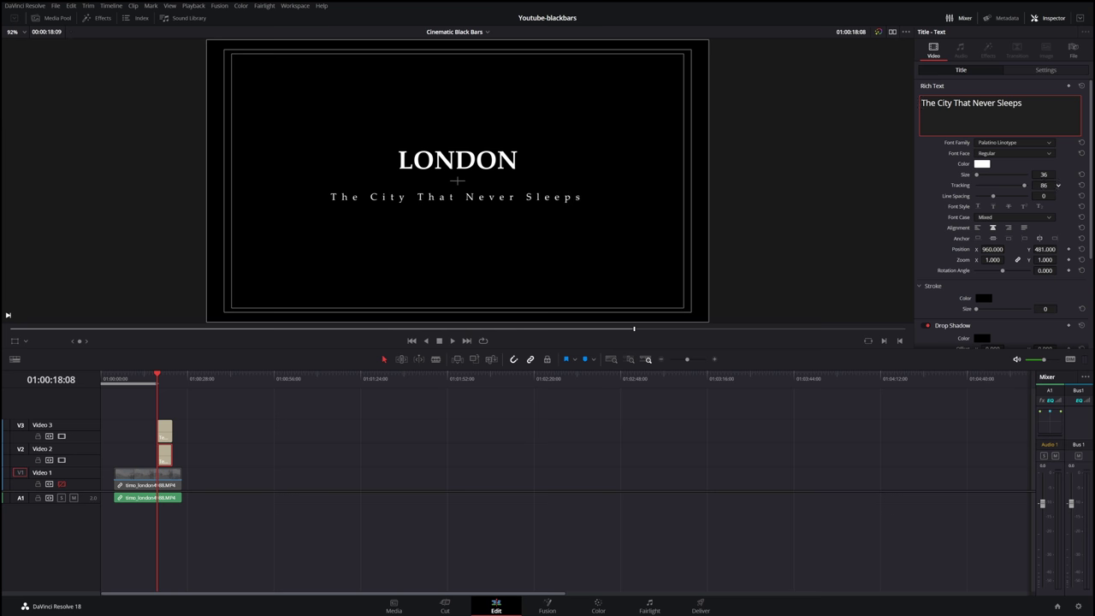
left_click(1042, 185)
Step: Nudge the subtitle and LONDON Position Y values so the titles sit closer together
left_click_drag(1044, 249, 1059, 249)
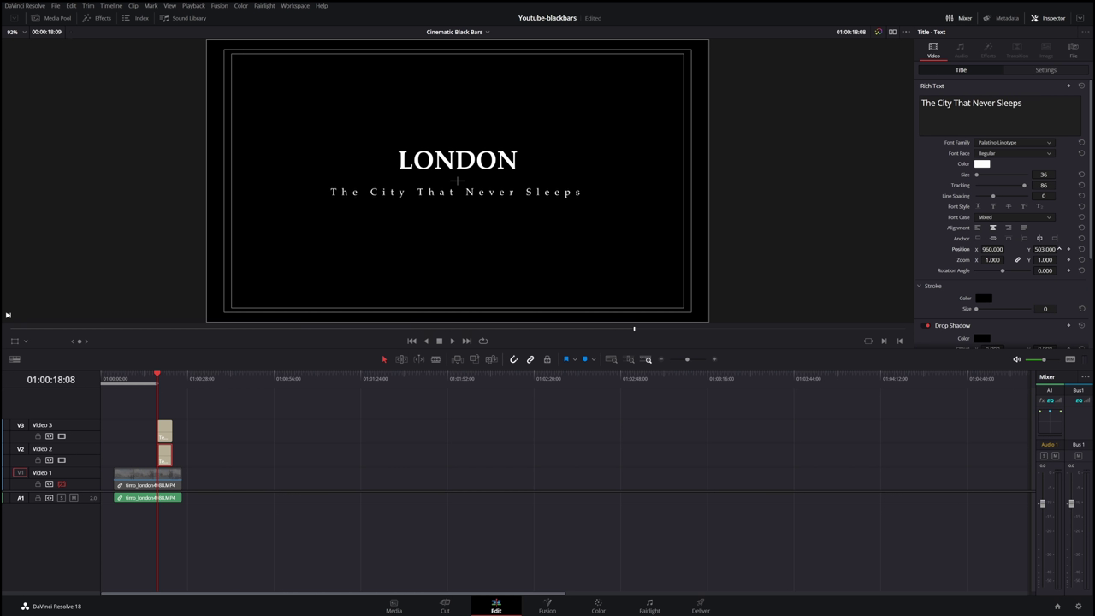
left_click_drag(458, 181, 457, 182)
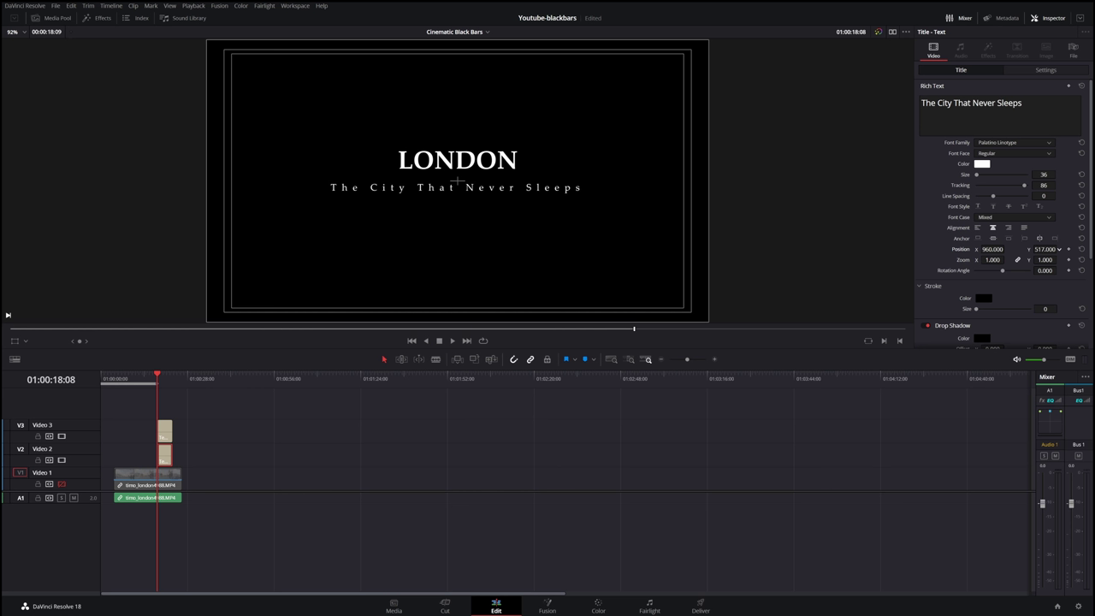
left_click(165, 432)
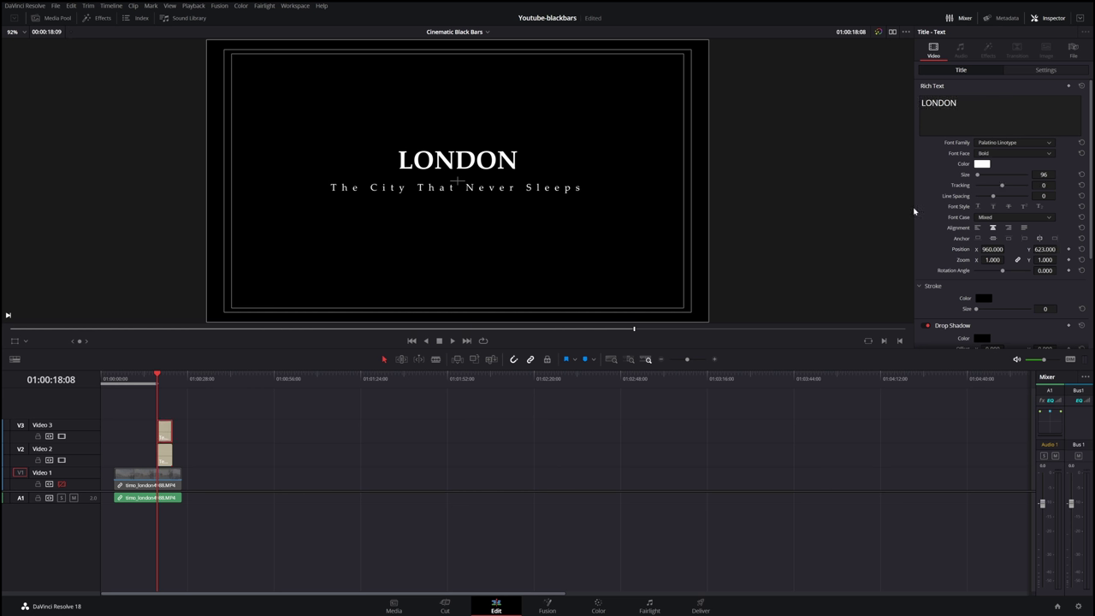
left_click_drag(1046, 249, 1031, 248)
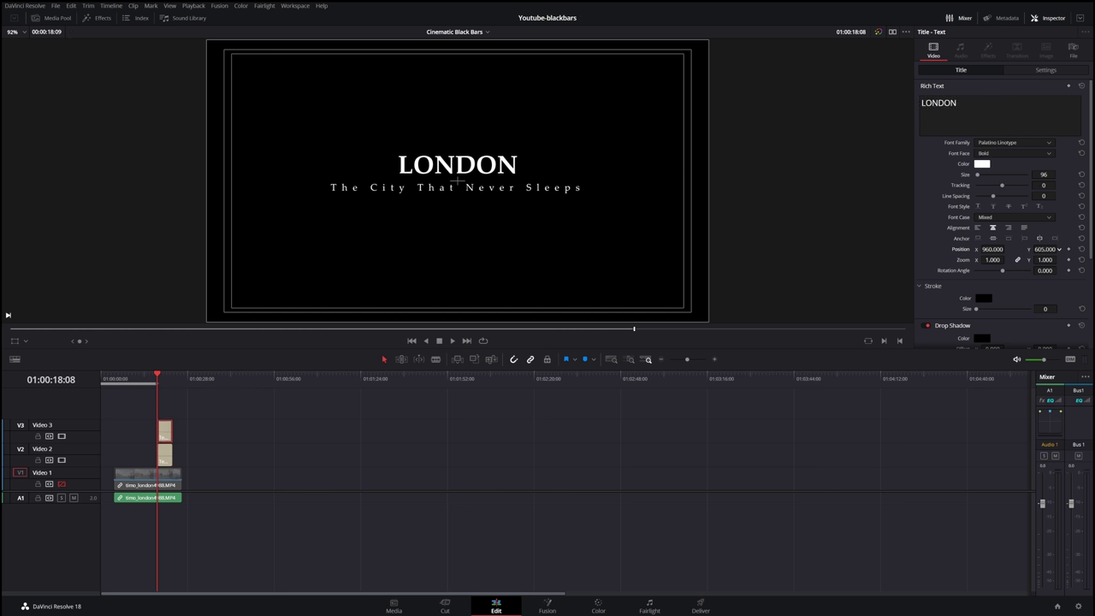
Step: Re-enable the Video 1 footage track and apply 1.85 output blanking to the timeline
left_click(60, 484)
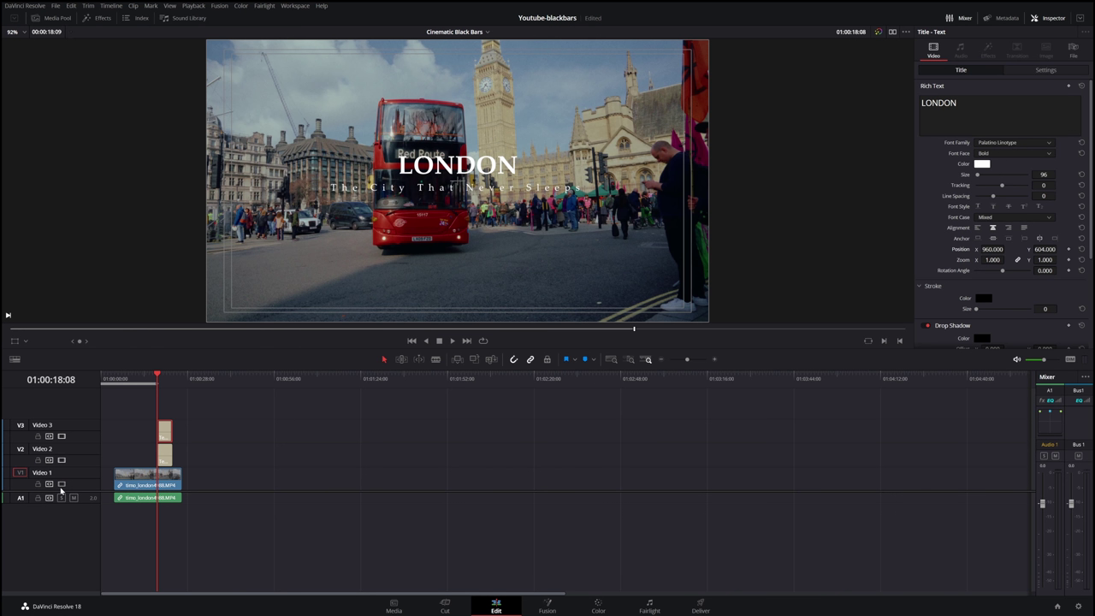
left_click(263, 435)
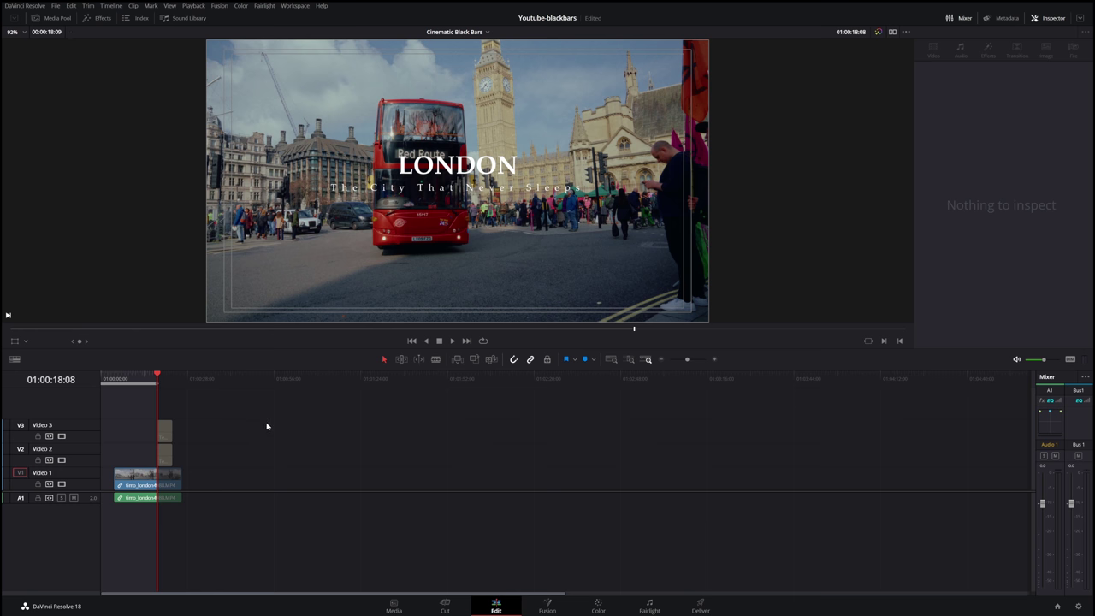
left_click(111, 5)
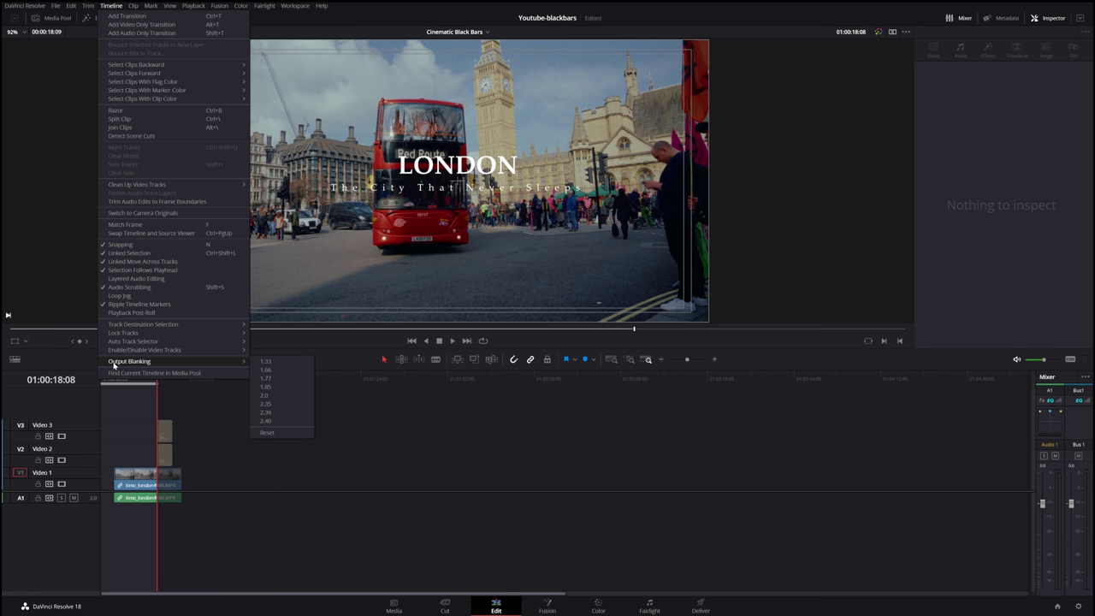
mouse_move(129, 361)
left_click(281, 386)
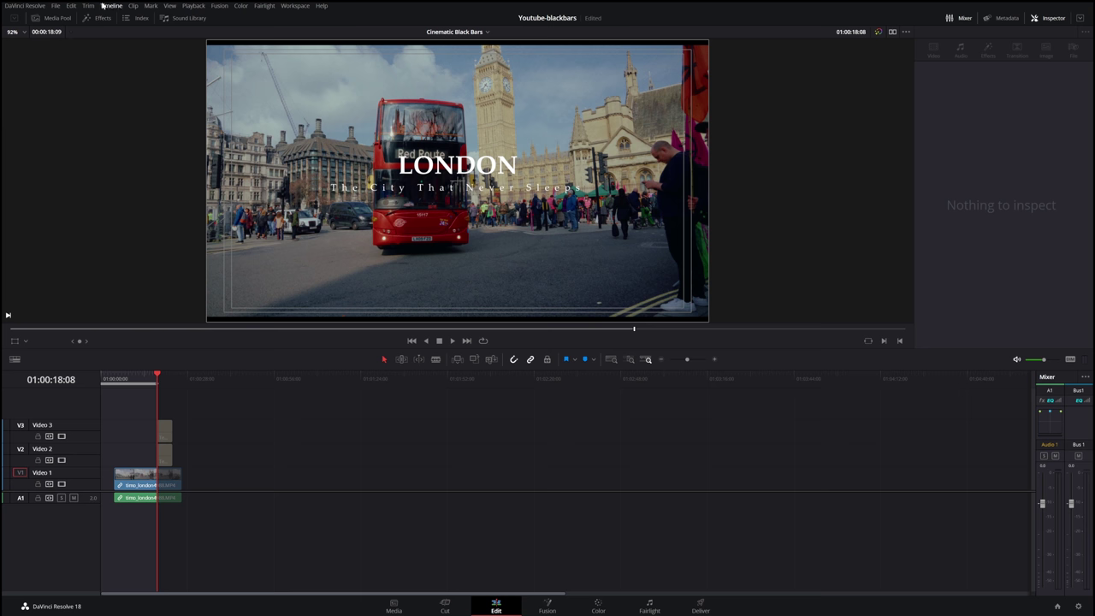
Step: Choose the 1.85 aspect ratio for the safe-area guides from View > Safe Area
left_click(172, 6)
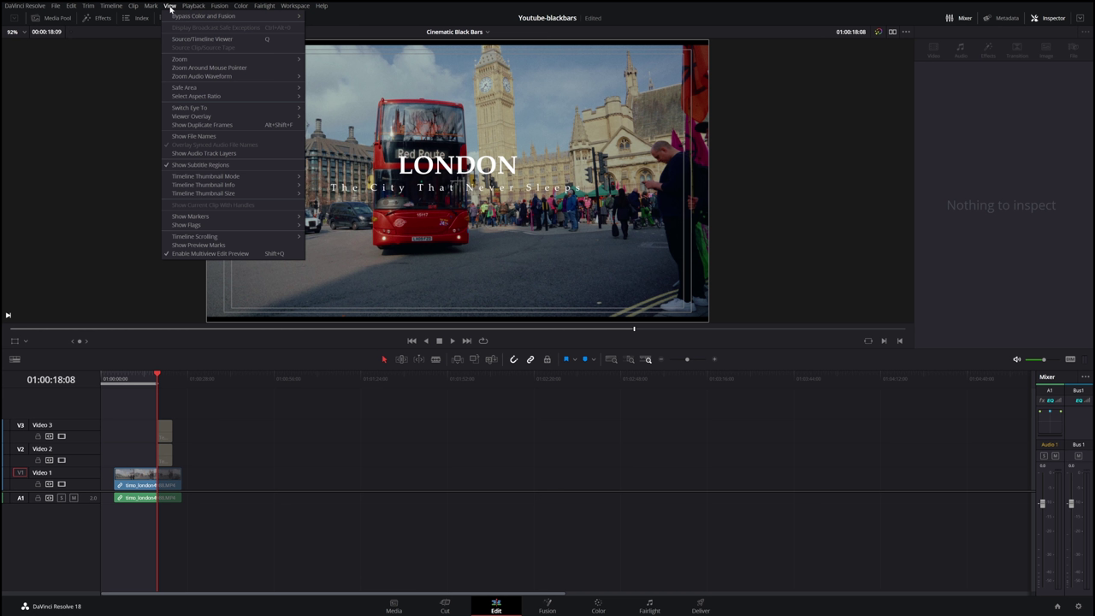
mouse_move(197, 96)
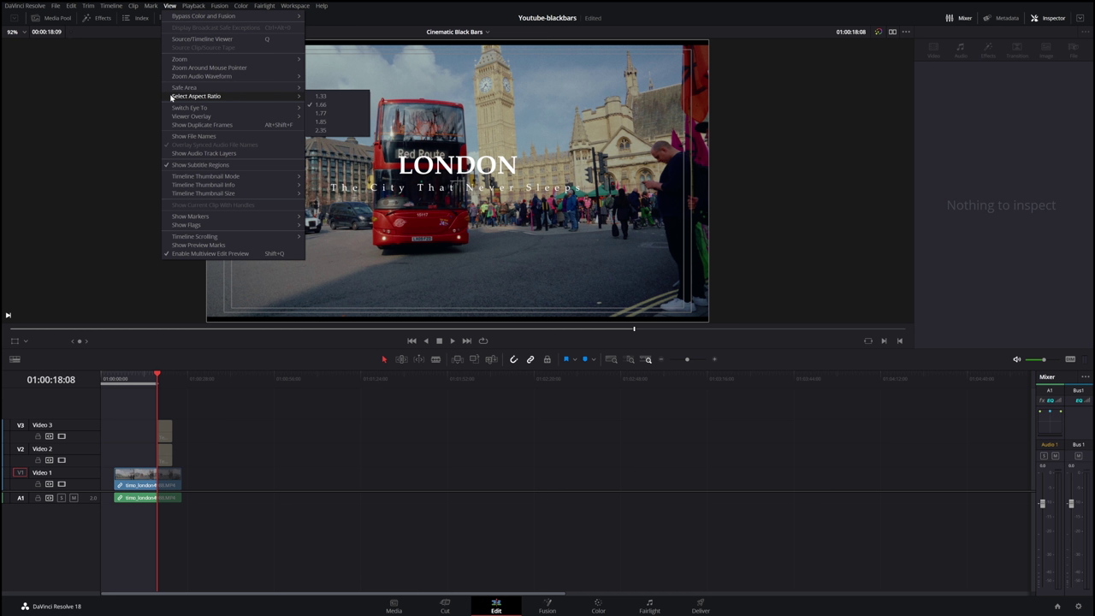
left_click(322, 121)
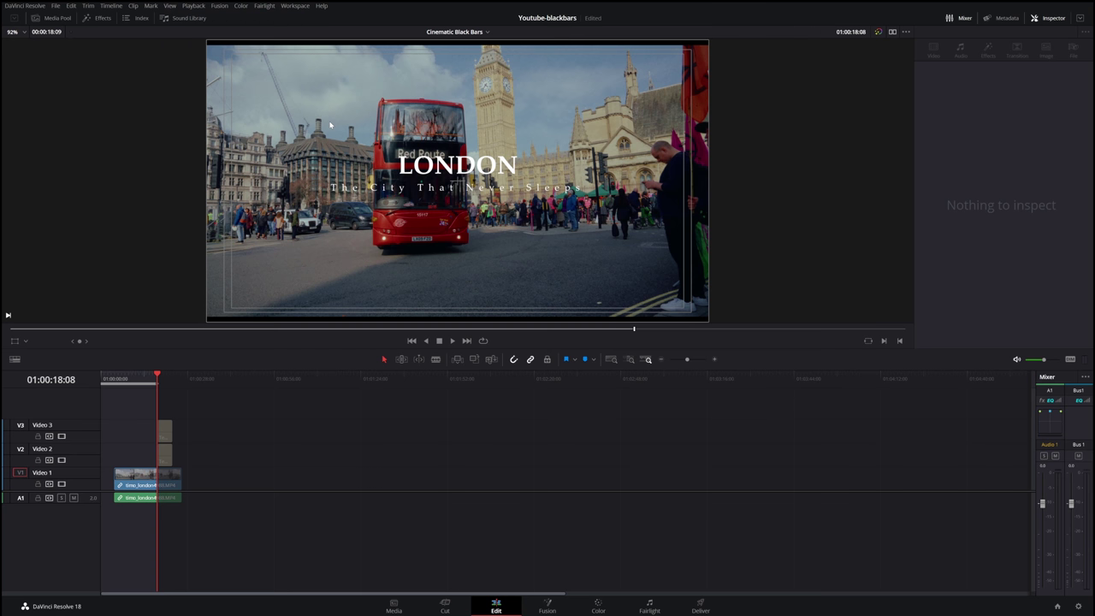